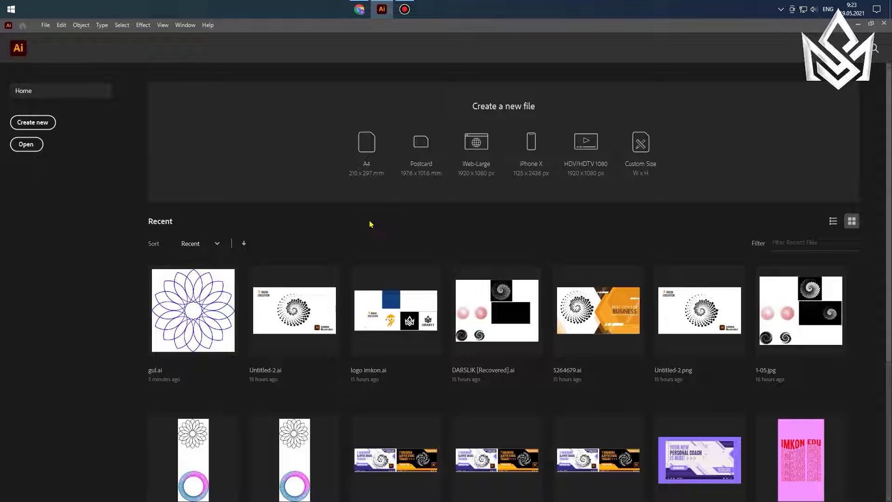
Create a new 1920 × 1080 px document using the Web-Large preset.
key(ctrl+n)
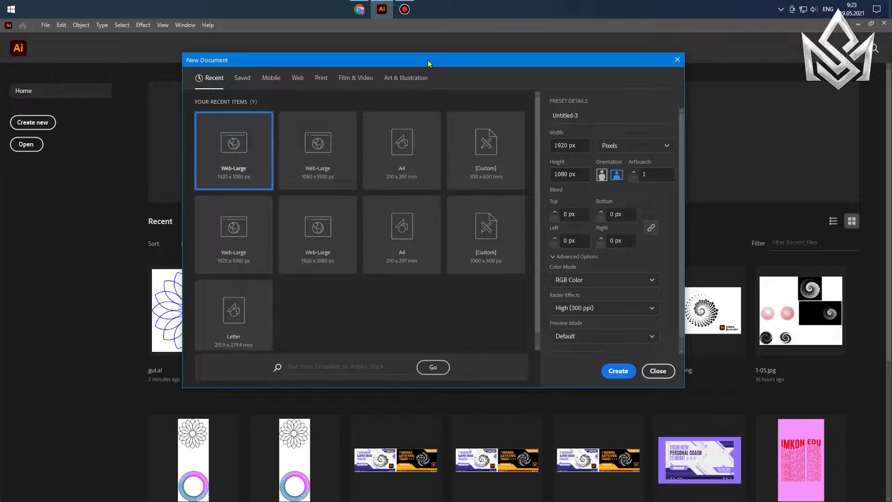
drag(428, 63, 411, 75)
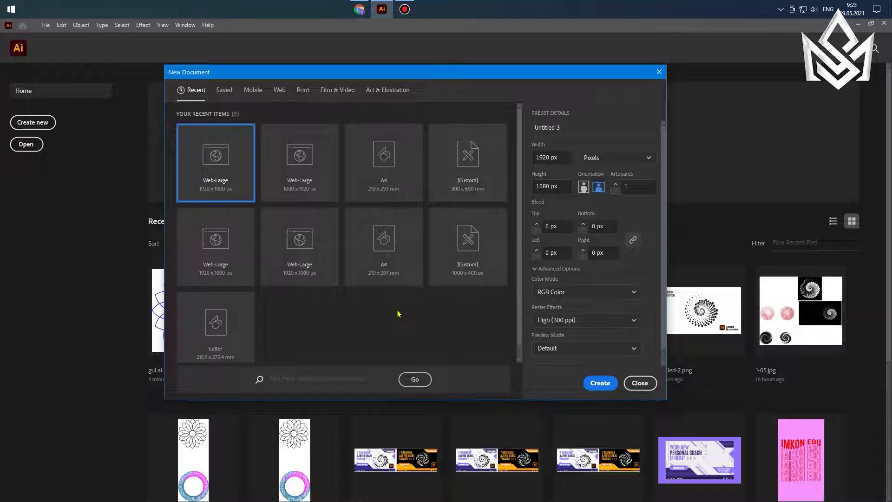
double_click(542, 157)
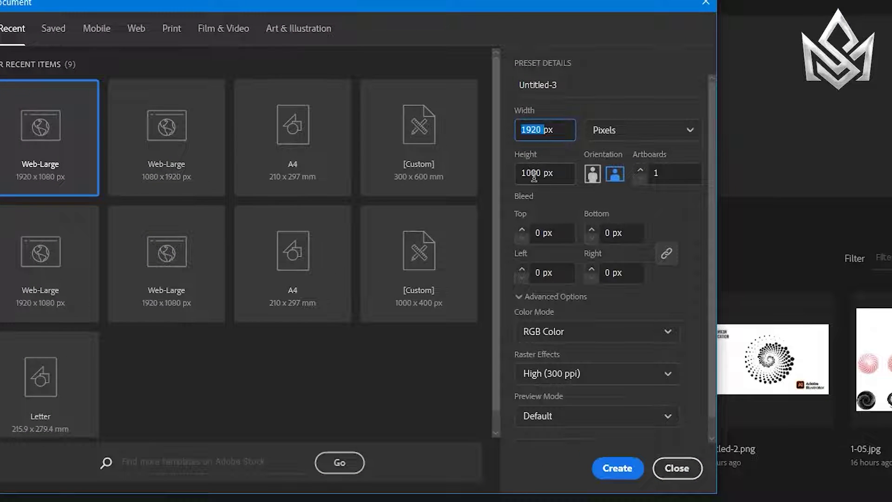
click(545, 172)
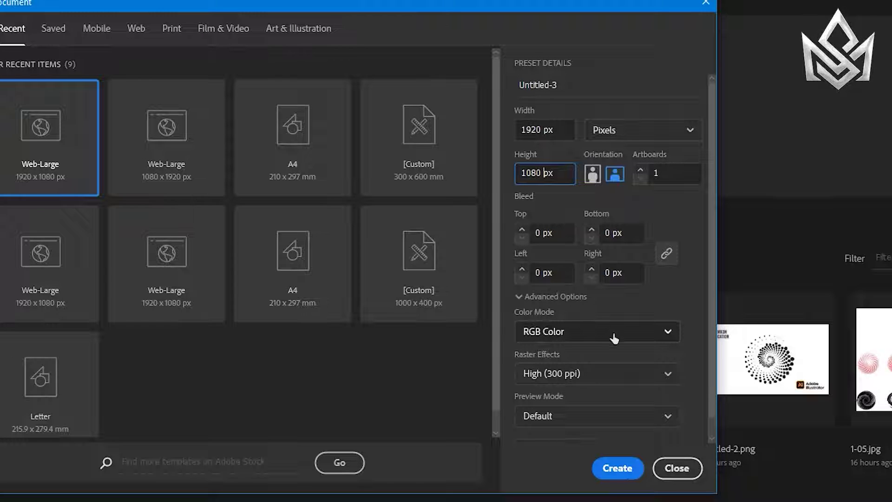
click(609, 467)
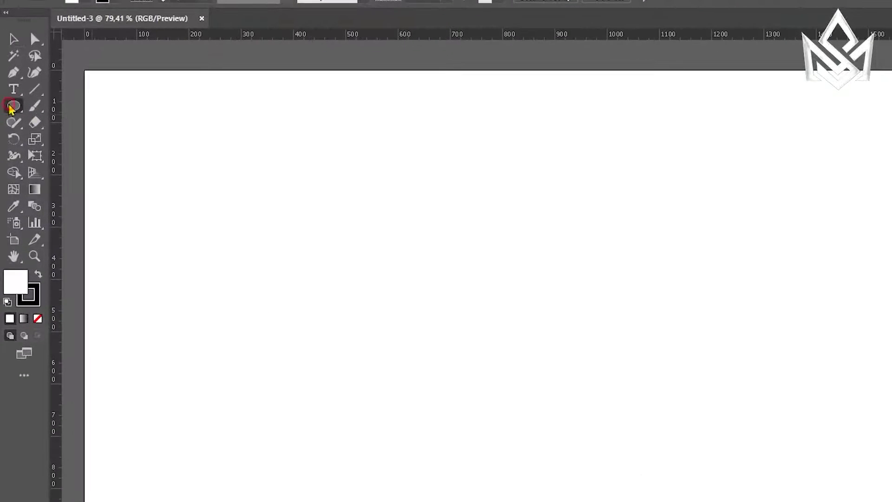
Draw a 648 px circle from the centre and set its fill to None.
click(11, 108)
key(l)
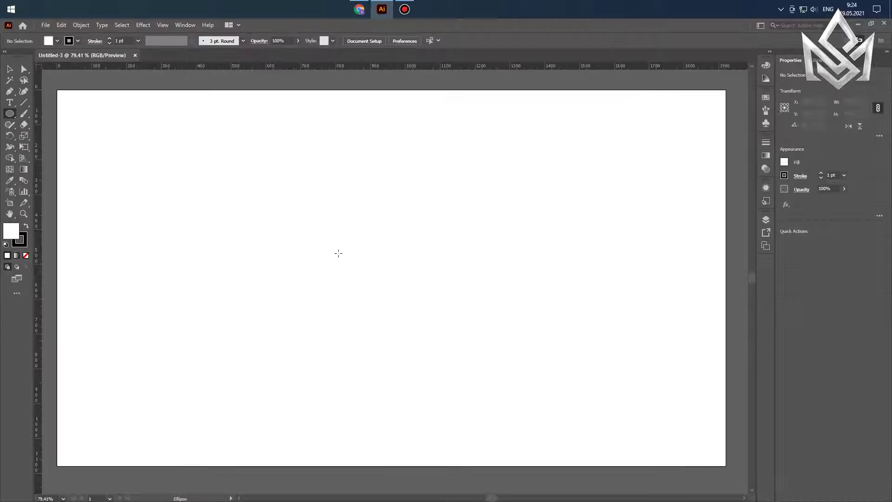
drag(338, 253, 381, 366)
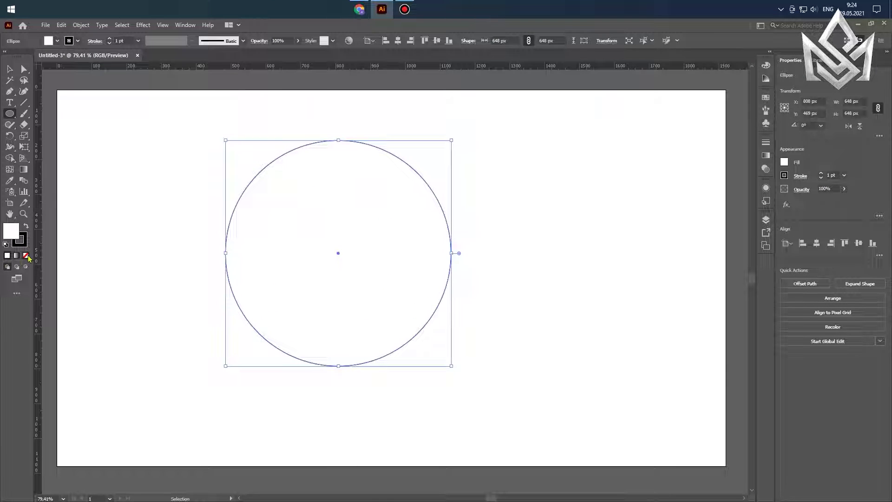
key(slash)
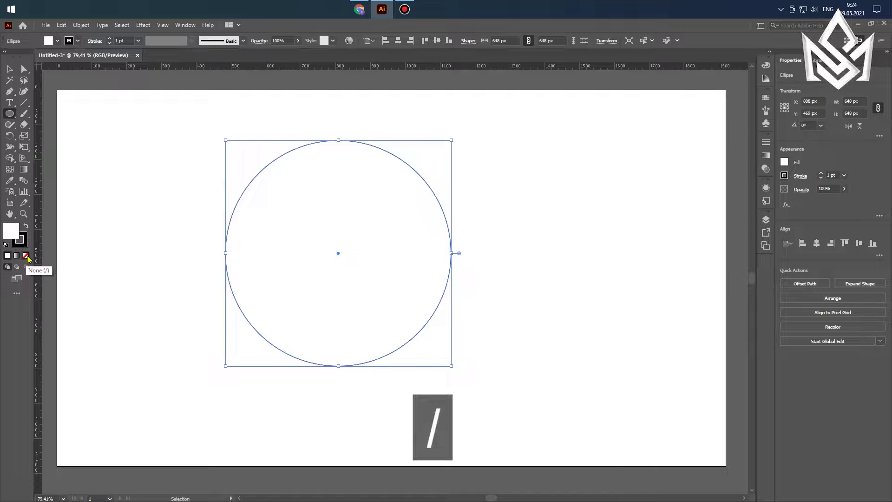
key(slash)
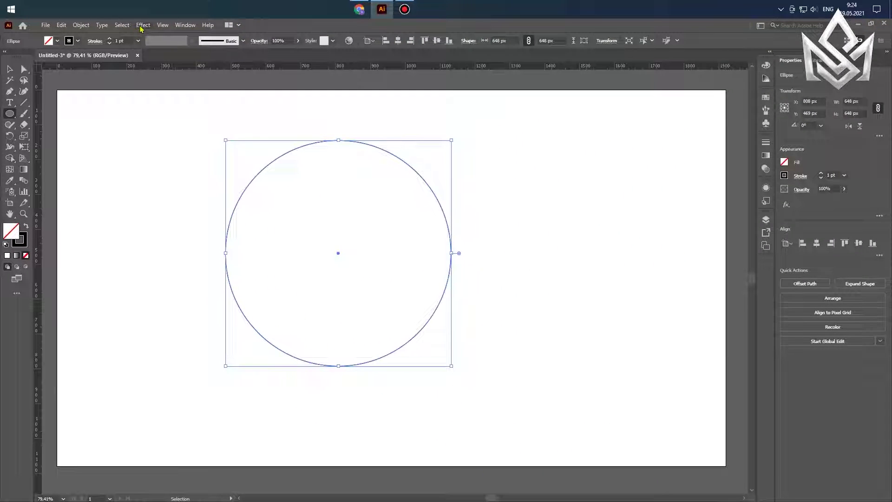
click(140, 26)
mouse_move(175, 104)
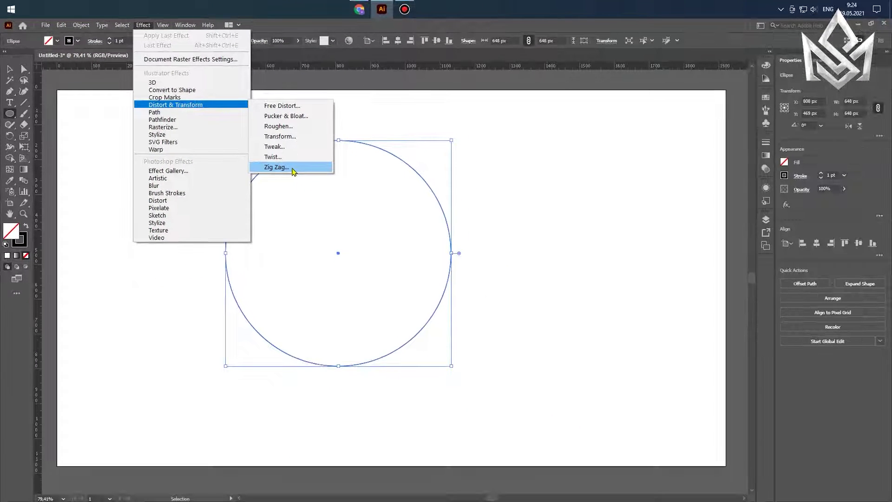
Choose the Zig Zag effect with Relative size and Smooth points.
click(293, 172)
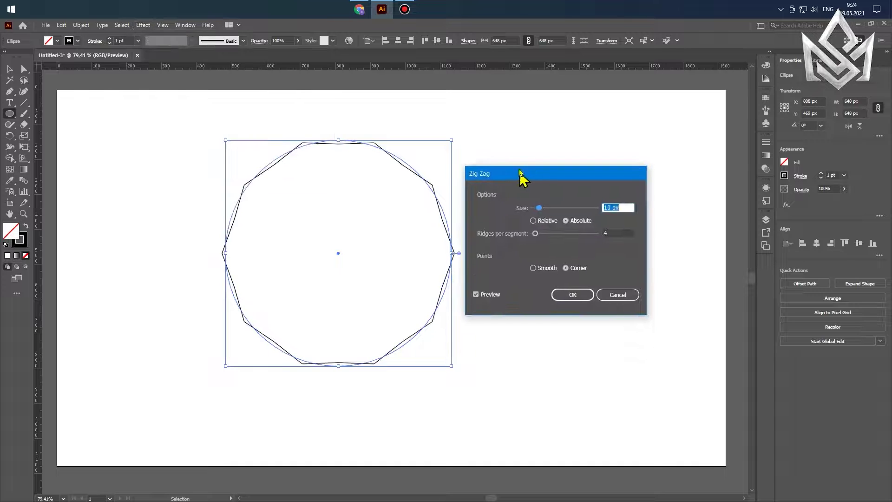
drag(506, 239, 523, 158)
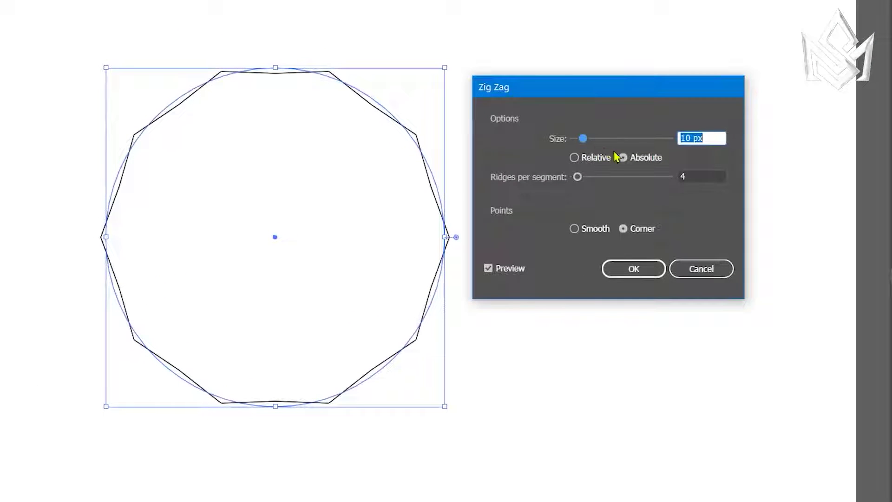
click(574, 158)
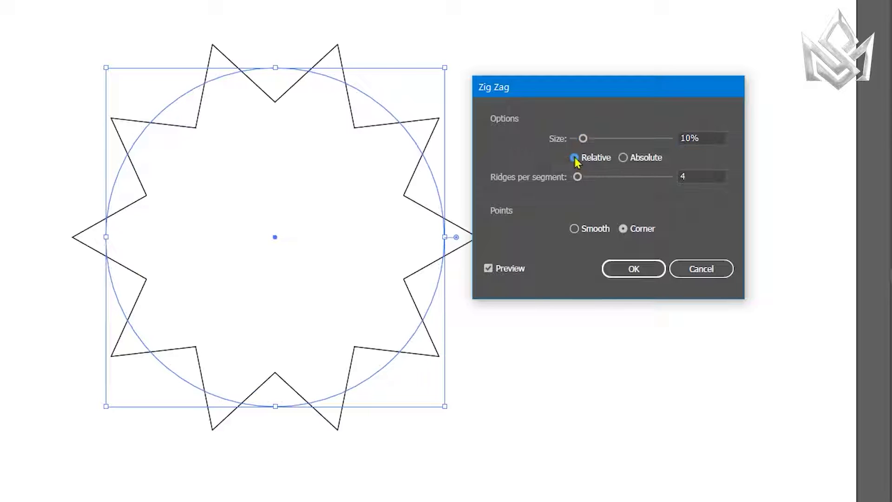
click(575, 229)
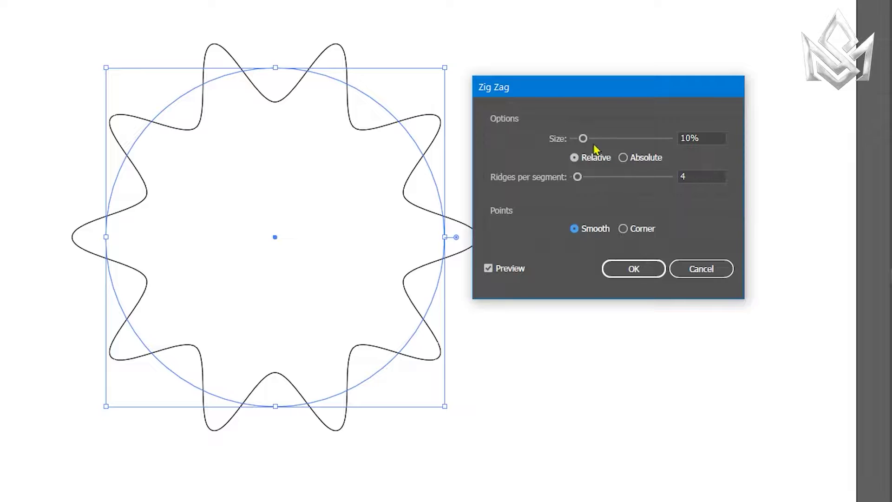
drag(582, 138, 570, 138)
drag(578, 182, 563, 183)
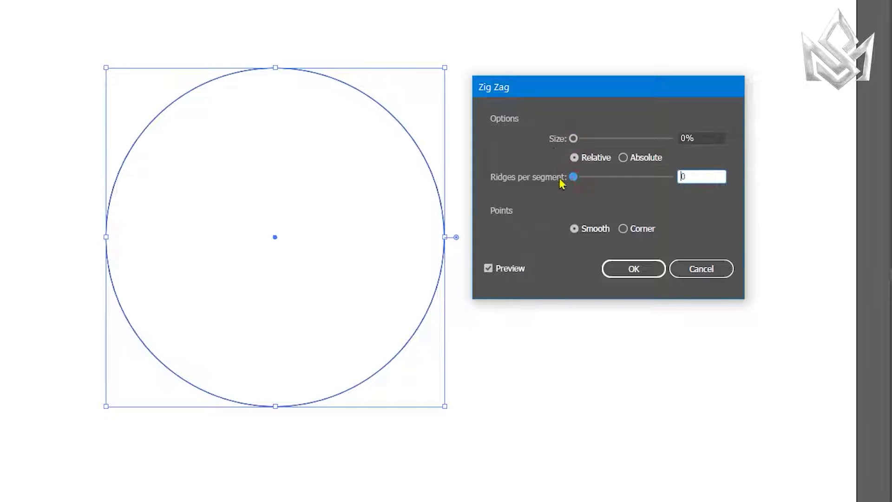
Set Zig Zag size to 15% with 1 ridge per segment and apply it.
click(688, 135)
double_click(690, 135)
key(Up)
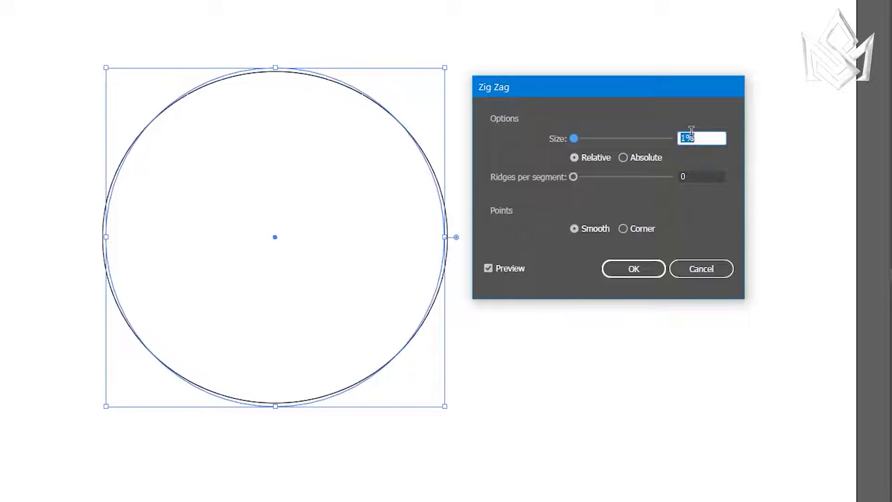
key(Up)
key(Up)
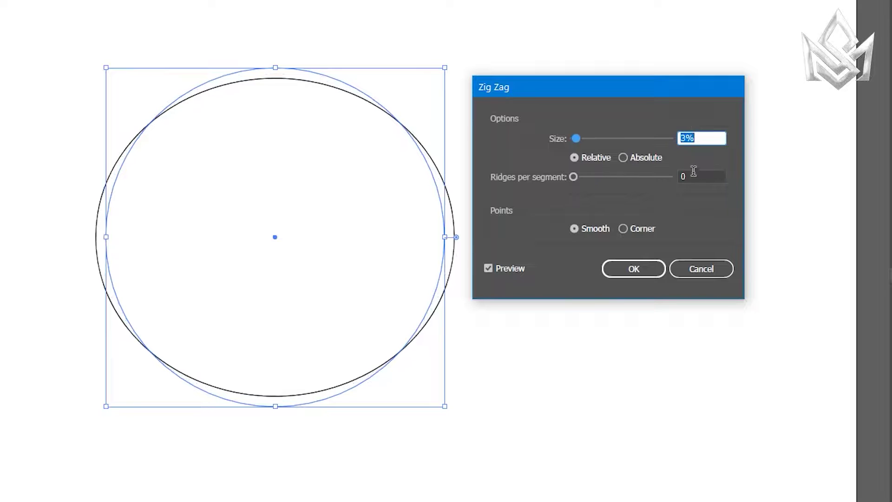
double_click(694, 170)
key(Up)
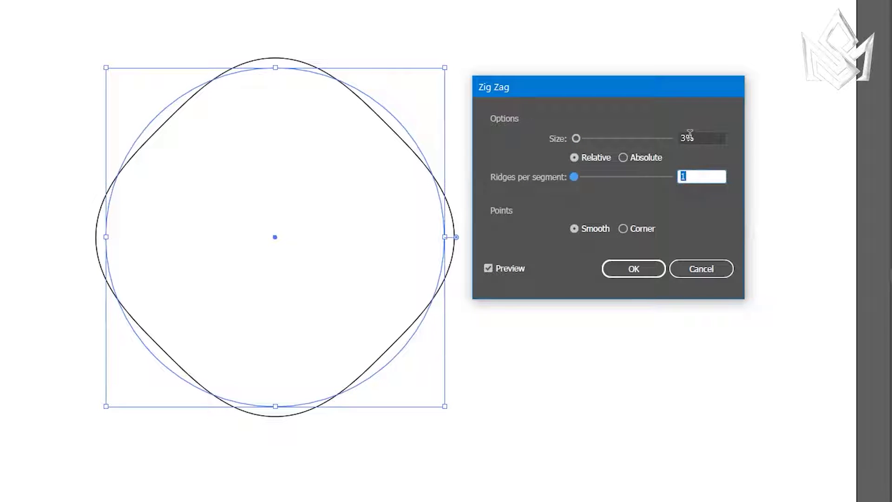
double_click(693, 137)
key(Up)
key(Up)
key(Up)
key(Up)
key(Up)
key(Up)
key(Up)
key(Up)
key(Up)
key(Up)
key(Up)
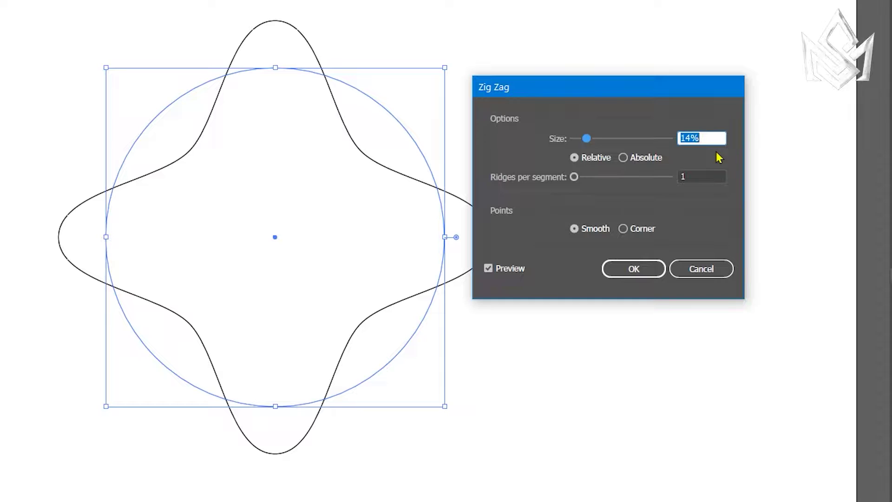
key(Up)
key(Up)
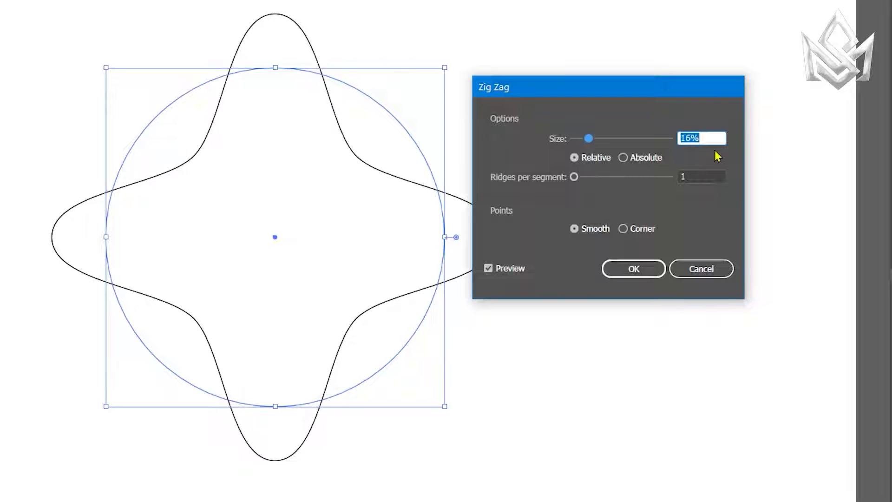
key(Down)
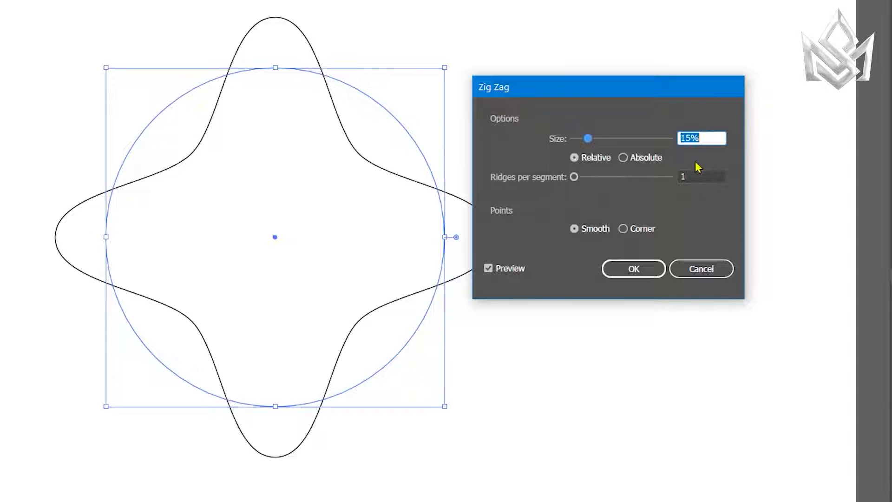
click(648, 269)
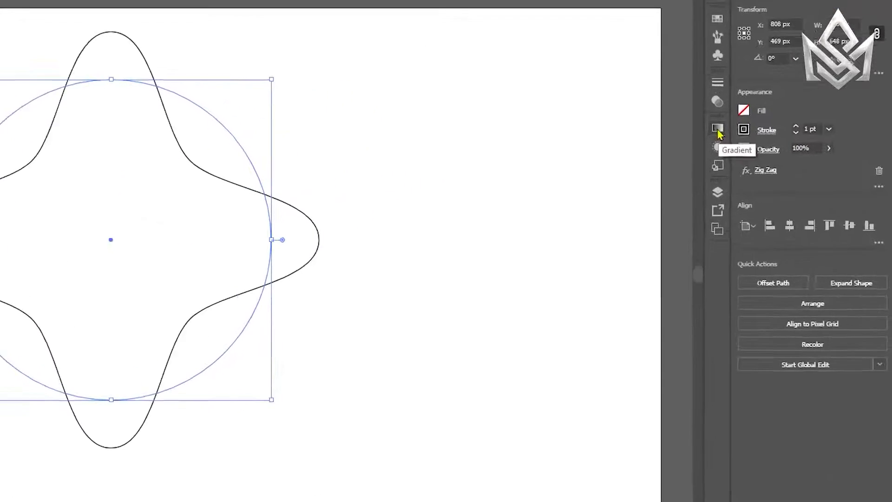
Apply a gradient to the star's stroke from a floating Gradient panel.
click(765, 174)
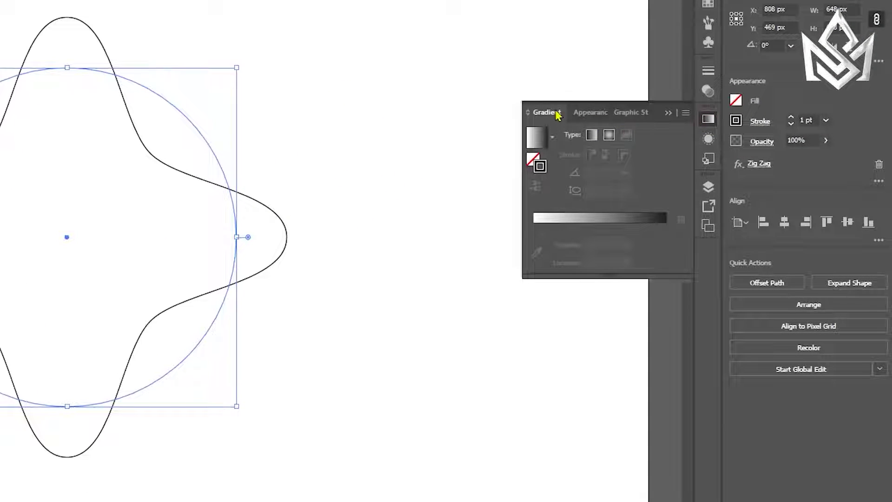
drag(558, 115, 512, 148)
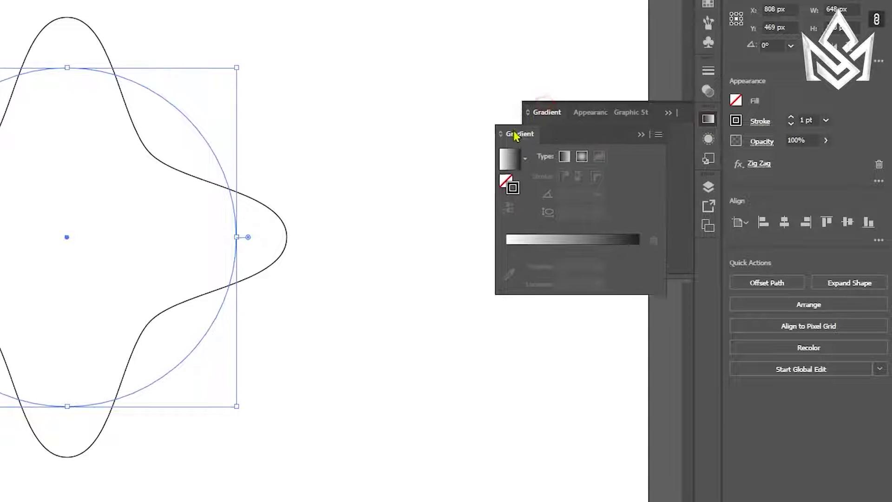
click(668, 113)
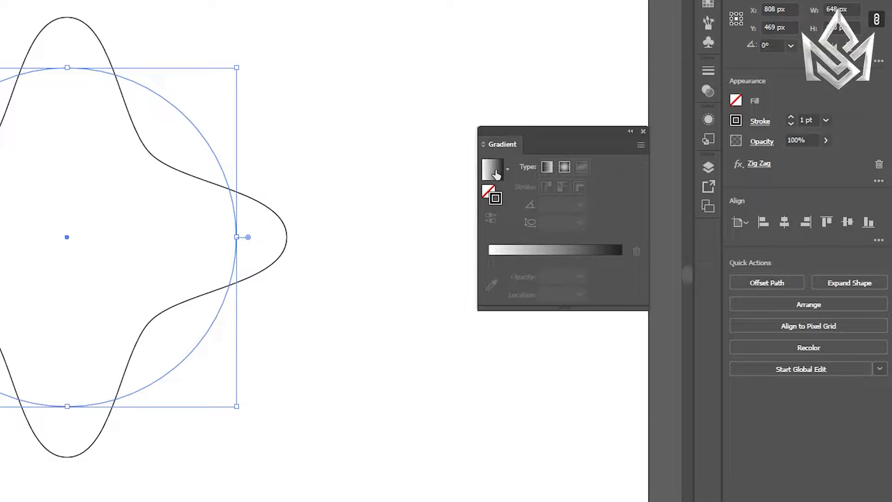
click(559, 254)
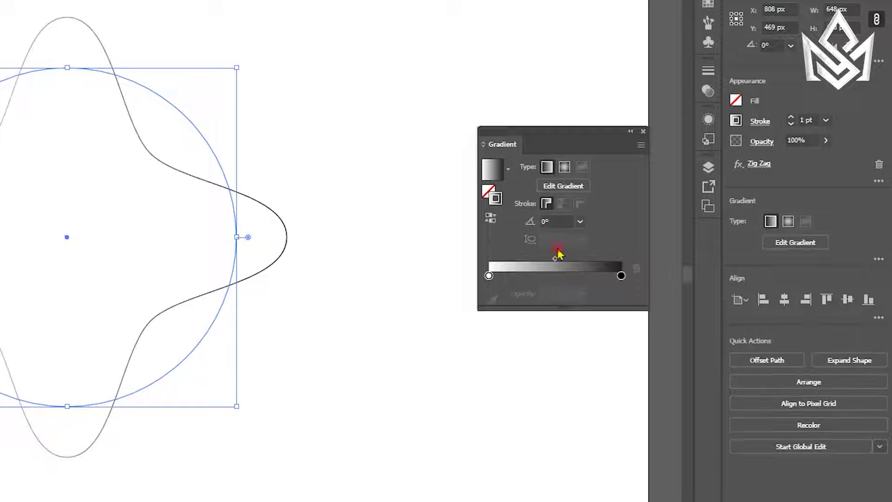
Set the gradient's start stop to bright red and end stop to blue.
double_click(489, 275)
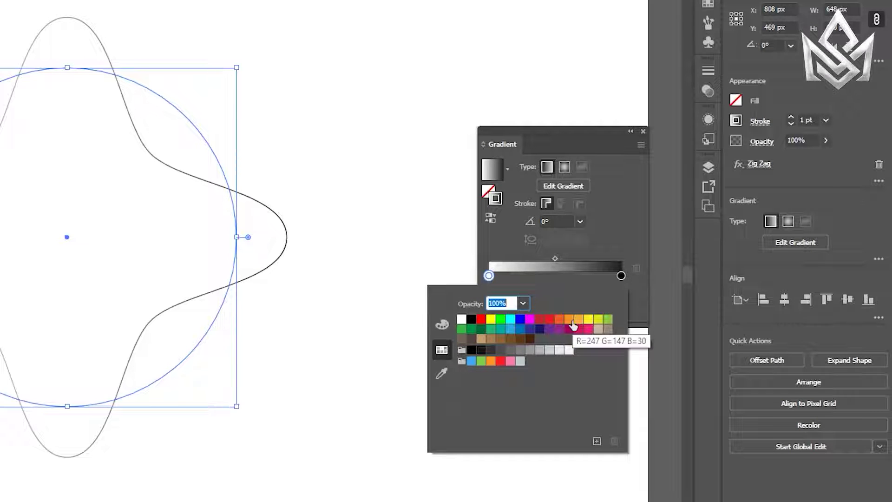
click(538, 320)
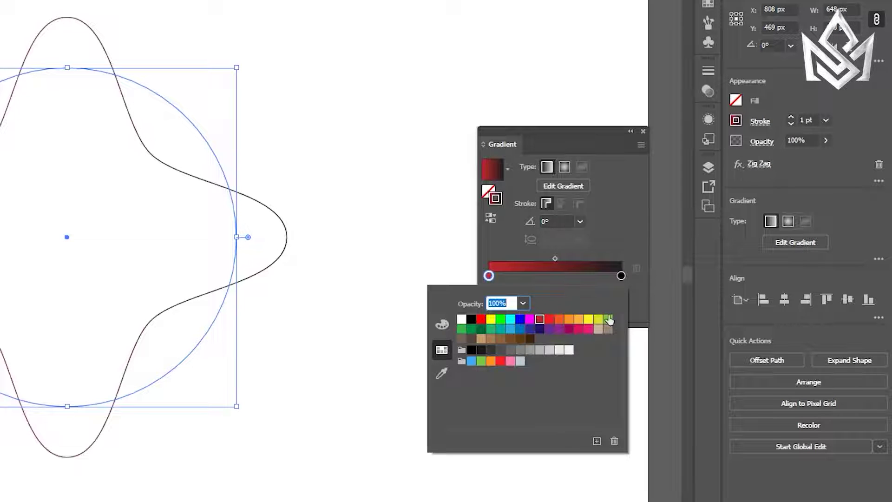
click(549, 320)
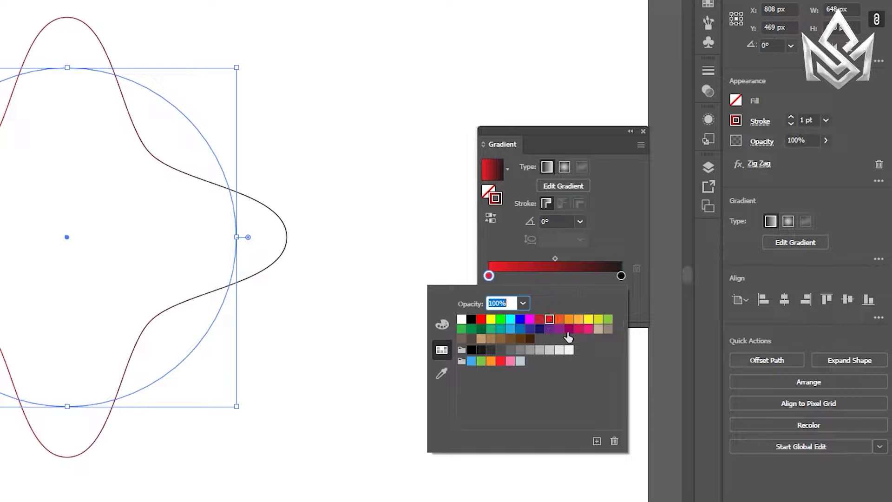
double_click(621, 275)
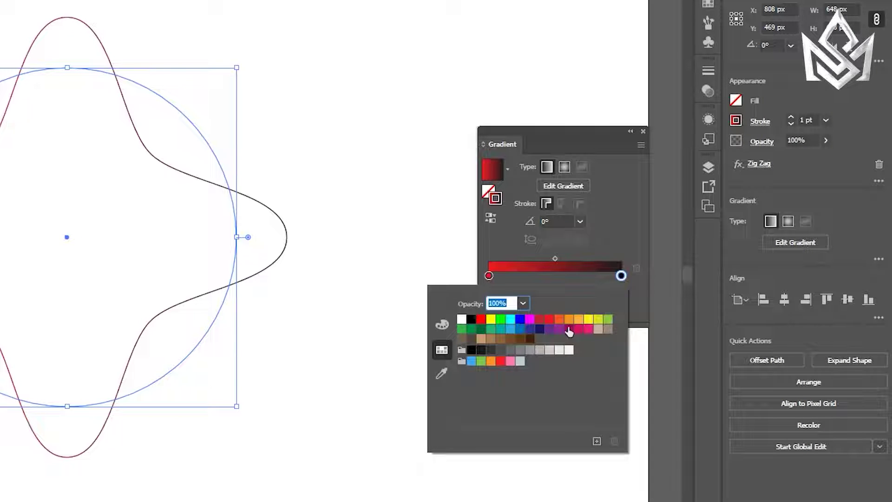
click(520, 319)
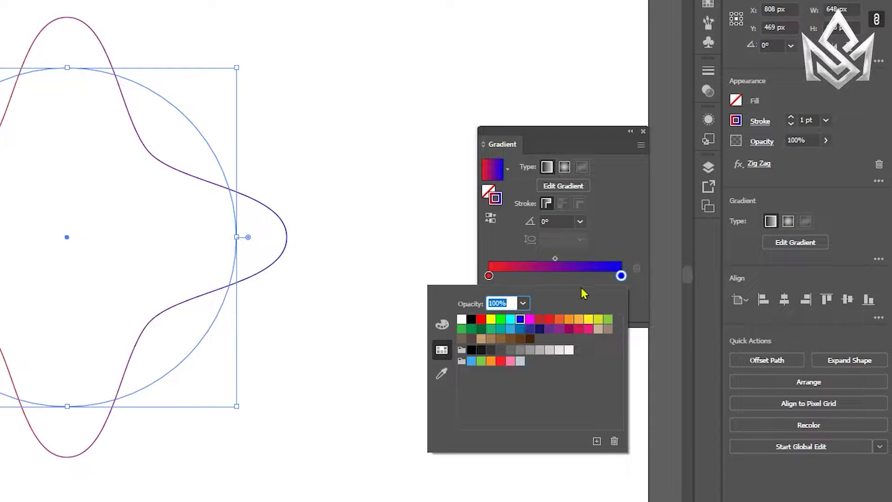
click(552, 275)
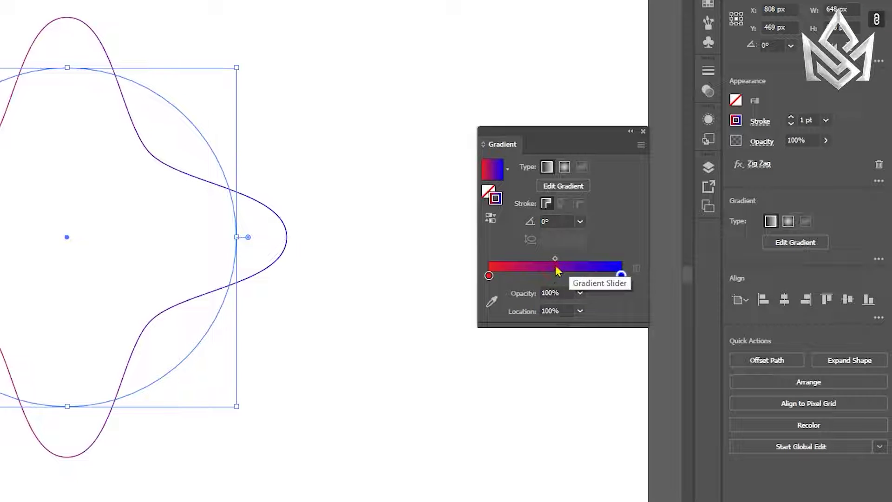
Add a magenta stop mid-gradient and adjust the red-magenta-blue blend midpoints.
drag(621, 274, 555, 275)
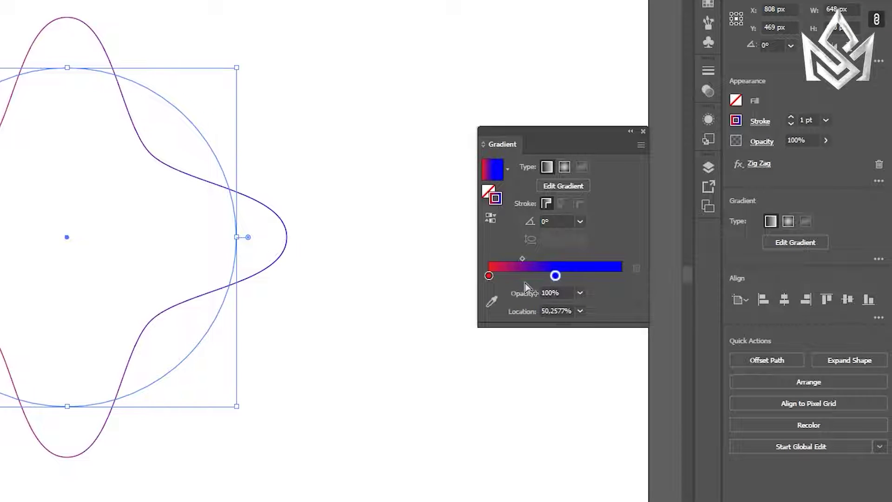
drag(555, 275, 622, 279)
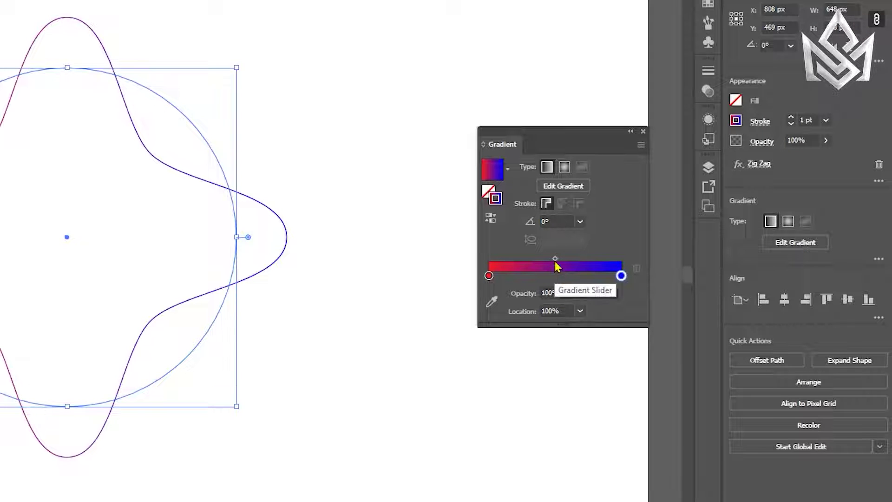
click(555, 276)
drag(555, 275, 559, 276)
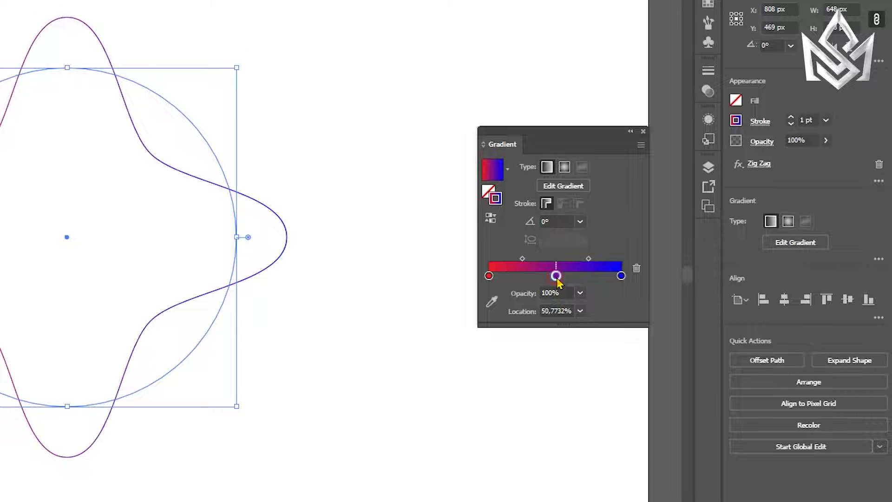
double_click(559, 276)
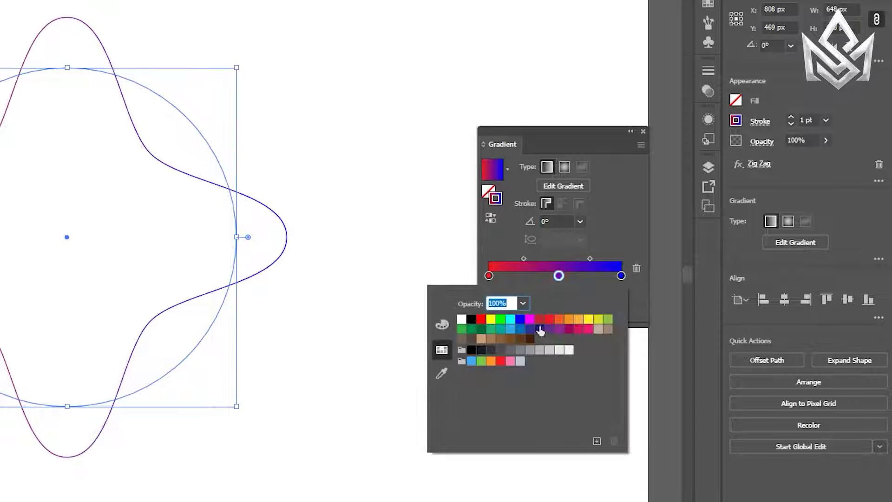
click(529, 321)
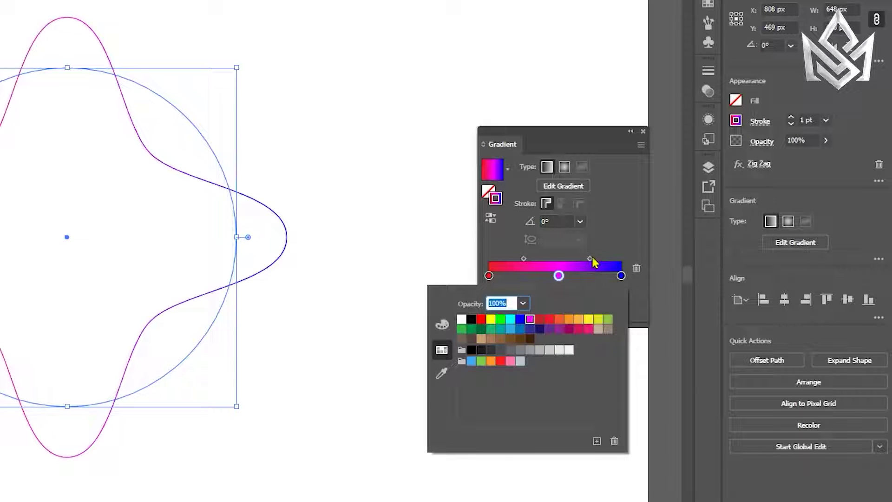
key(Escape)
mouse_move(590, 259)
mouse_down()
mouse_move(528, 260)
mouse_move(552, 266)
mouse_up()
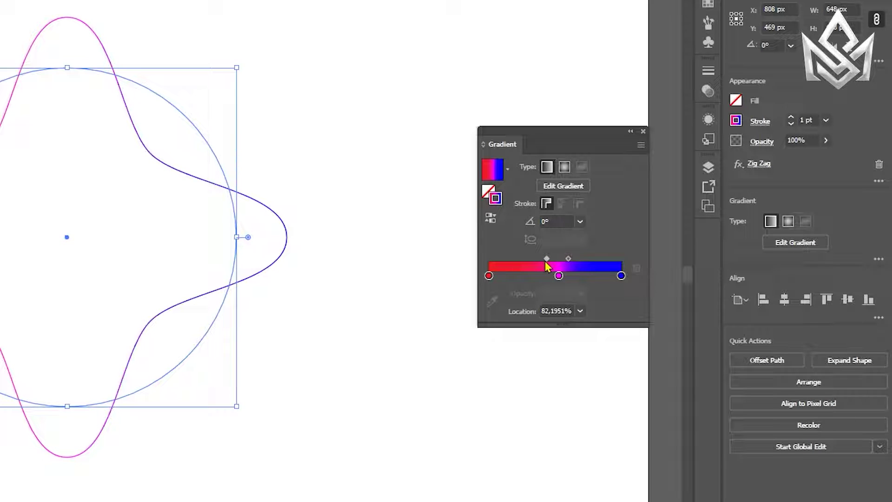
click(549, 259)
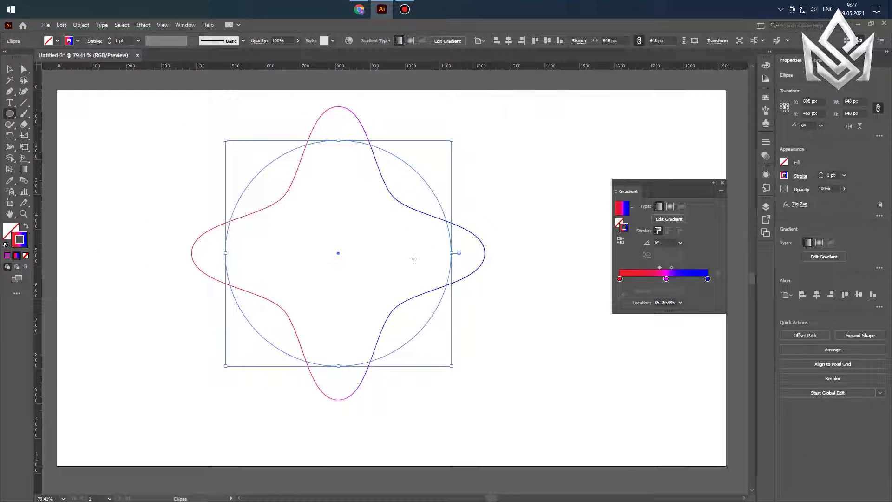
Move the Gradient panel aside and cancel a Rotate attempt made with nothing selected.
drag(706, 185, 741, 187)
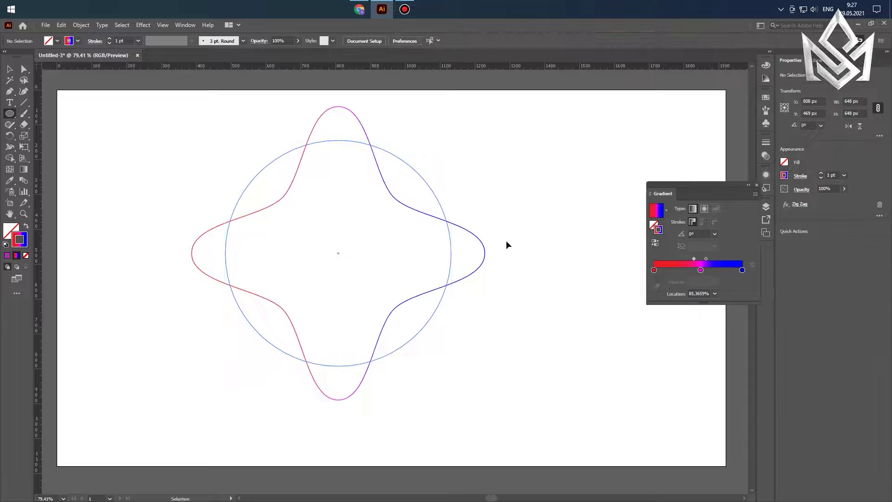
click(507, 201)
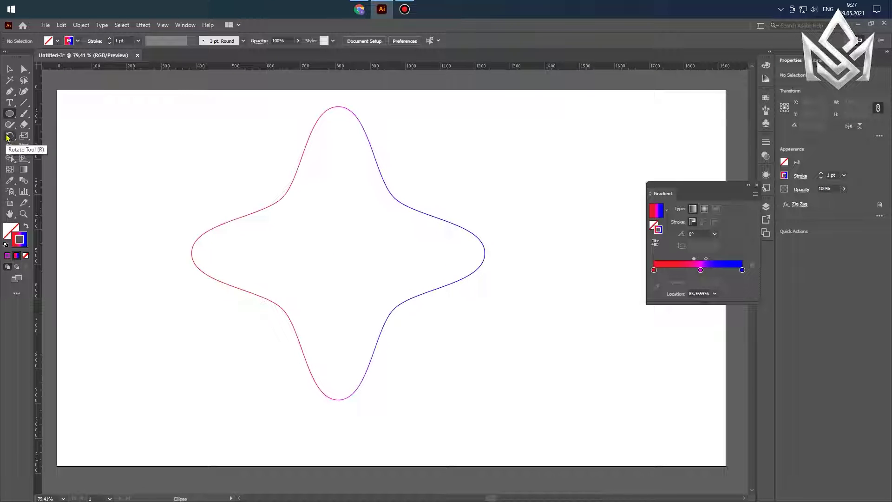
key(r)
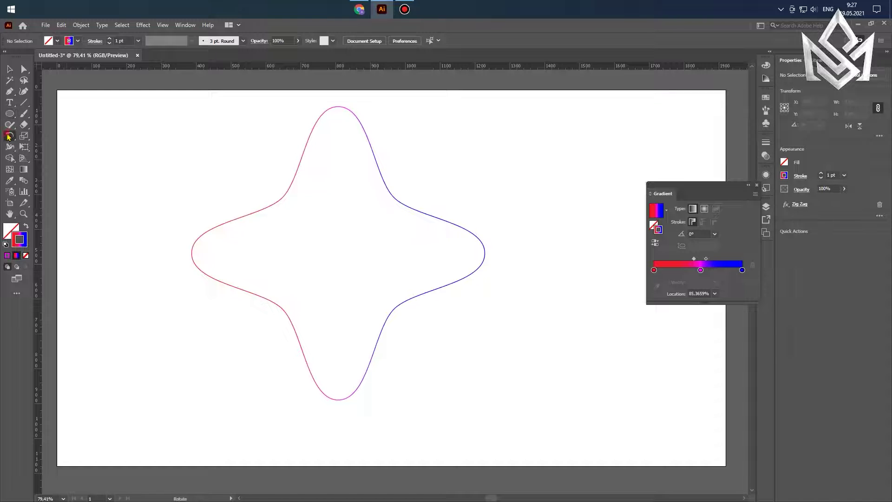
key(Return)
click(587, 249)
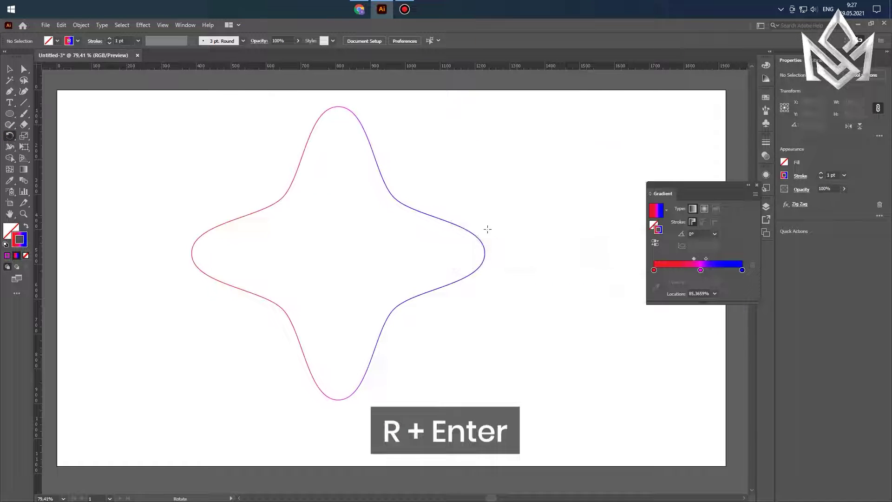
Select the star and make a copy rotated by 6°.
click(374, 325)
key(r)
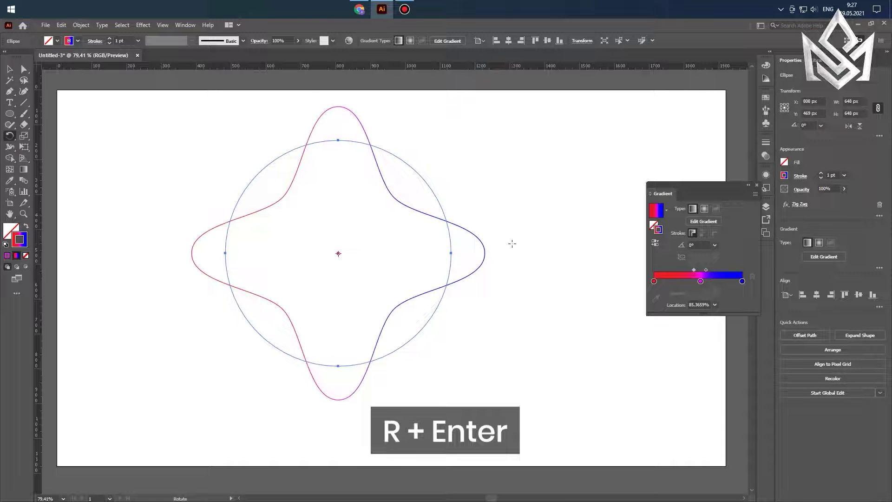
key(Return)
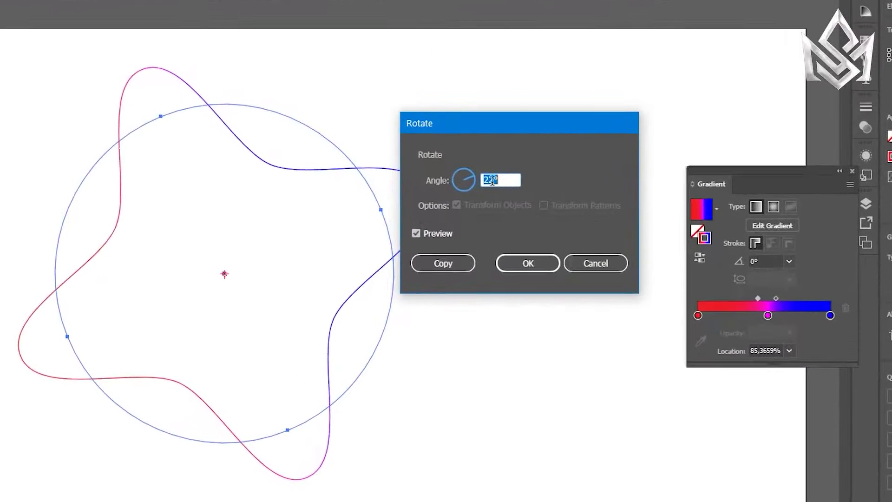
click(515, 190)
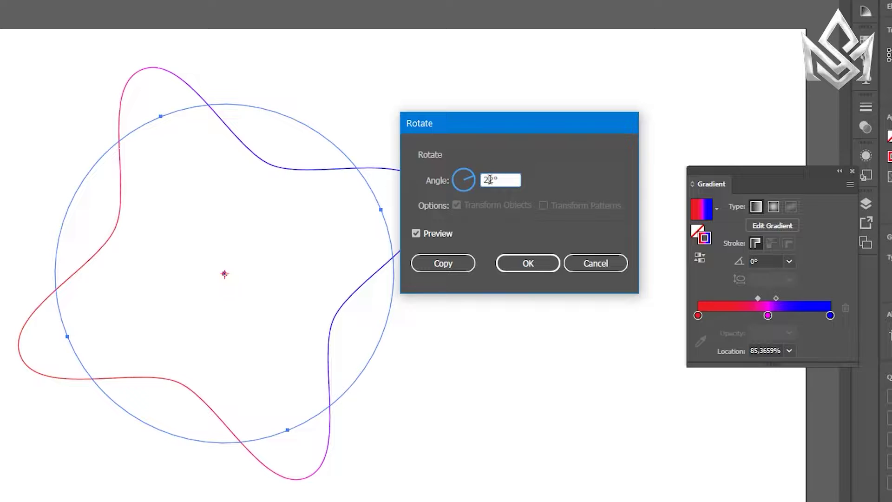
double_click(493, 179)
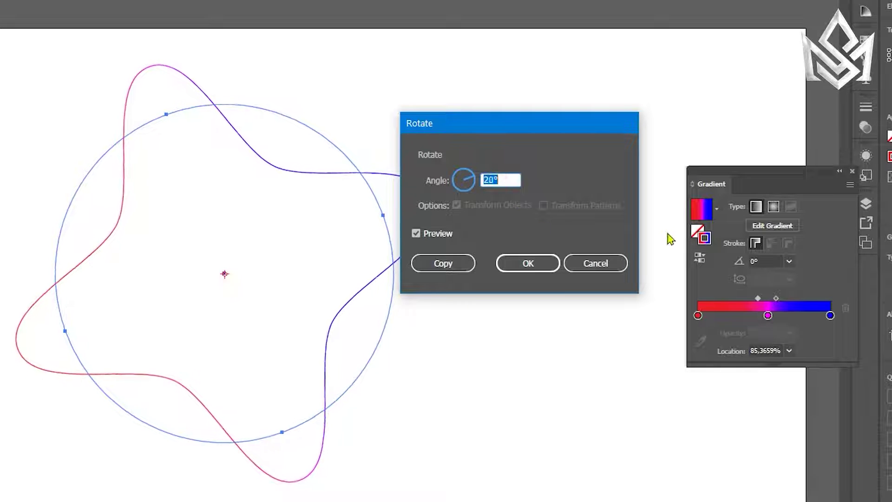
key(Down)
key(Down)
key(Down)
key(Down)
key(Down)
key(Down)
key(Up)
key(Up)
key(Up)
key(Up)
key(Up)
key(Up)
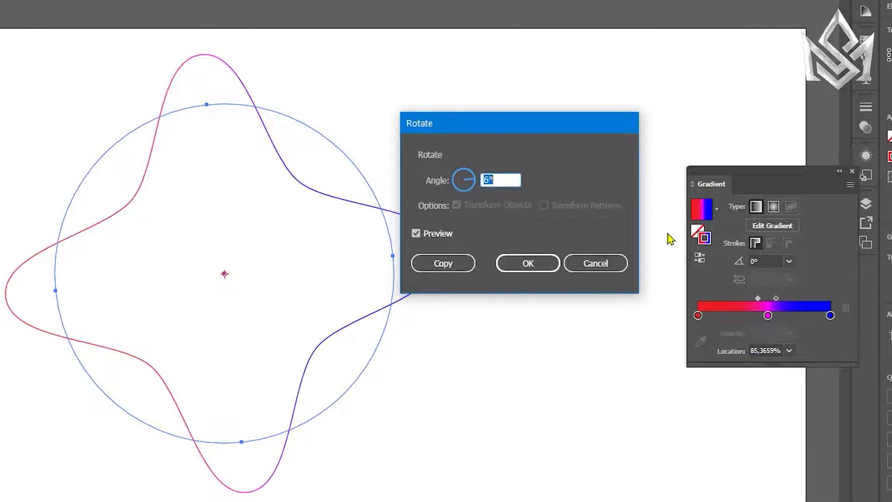
click(442, 263)
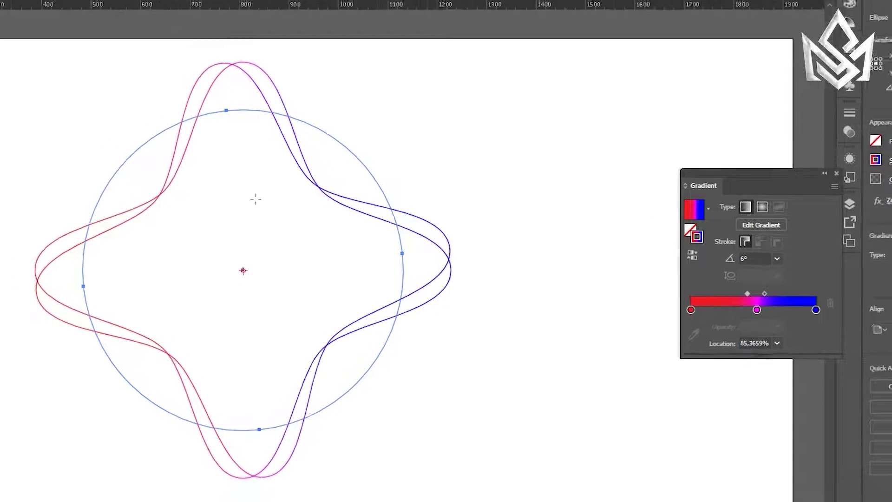
Repeat the 6° rotated copy with Ctrl+D to build up the ring.
key(ctrl+d)
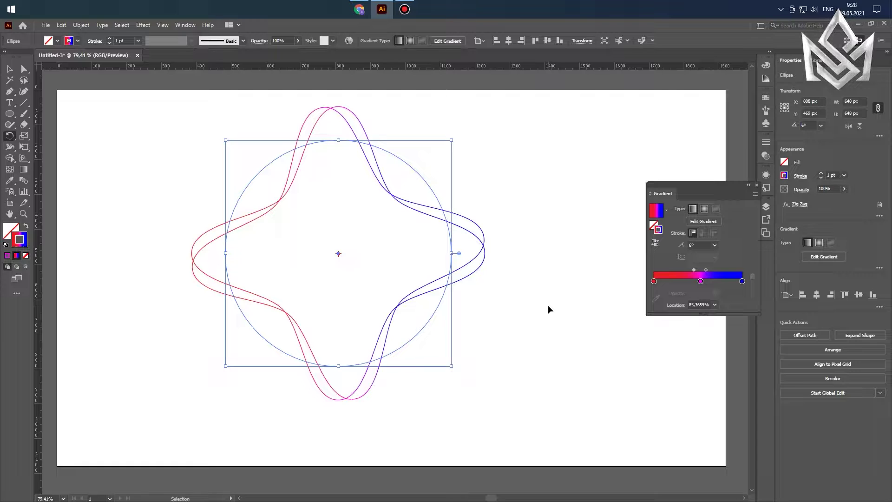
key(ctrl+d)
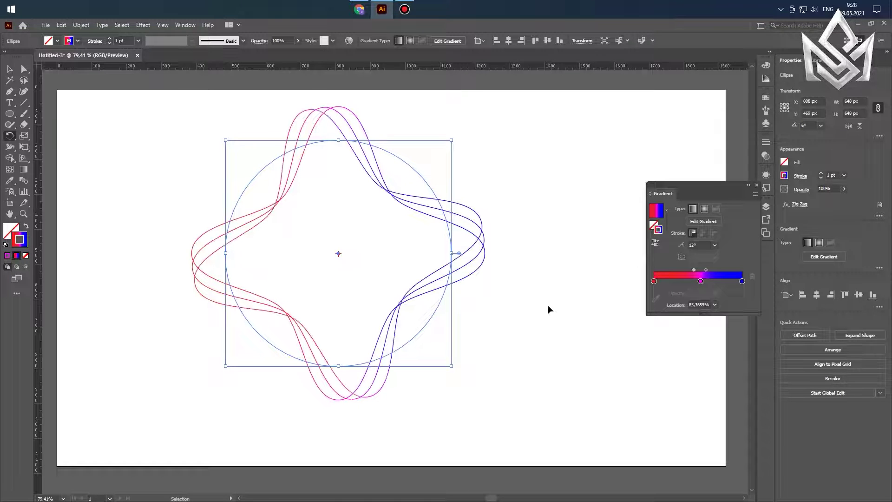
key(ctrl+d)
key(ctrl+d)
key(ctrl+d)
key(ctrl+d)
key(ctrl+d)
key(ctrl+d)
key(ctrl+d)
key(ctrl+d)
key(ctrl+d)
key(ctrl+d)
key(ctrl+d)
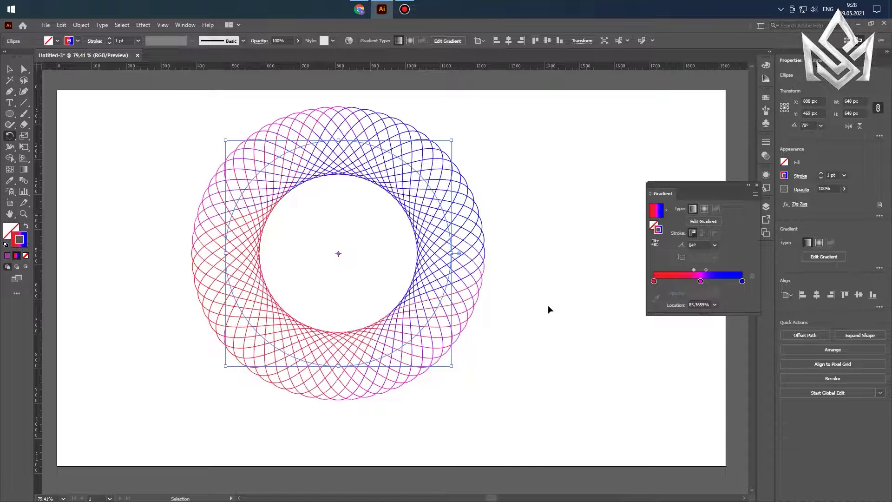